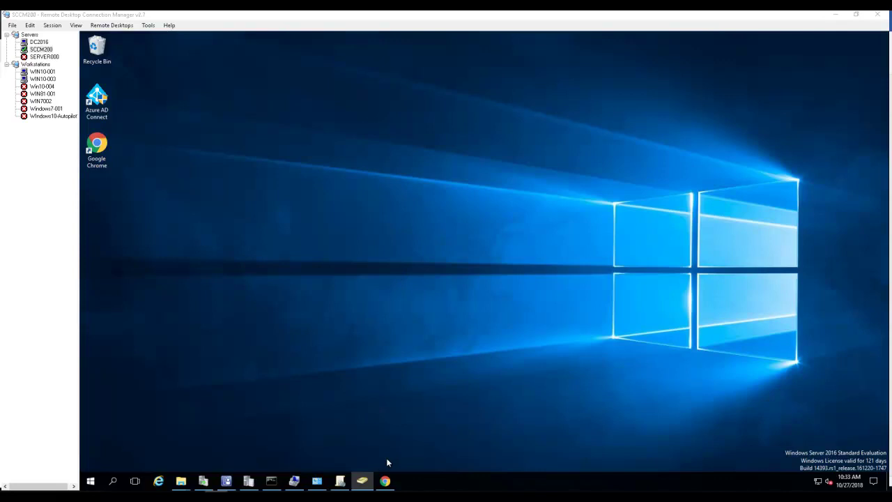
# Examine the domain's containers and the contents of Users in Active Directory Users and Computers, then minimize it.
pyautogui.click(363, 480)
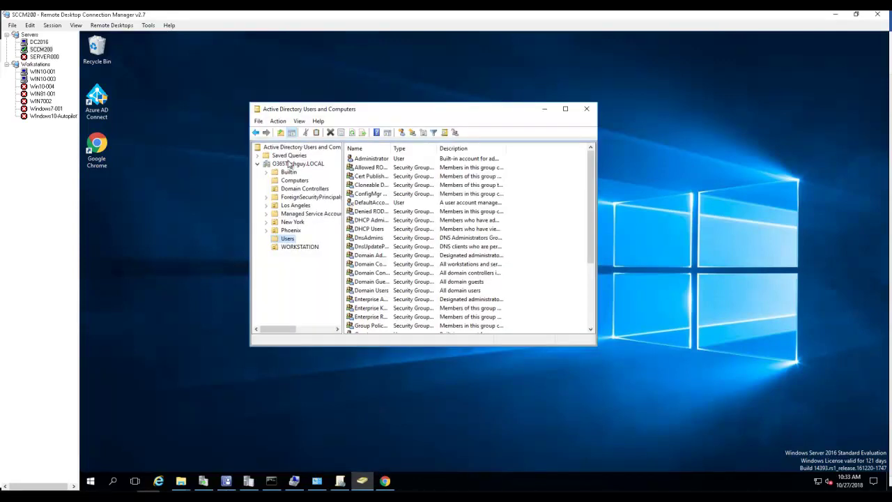
pyautogui.click(293, 164)
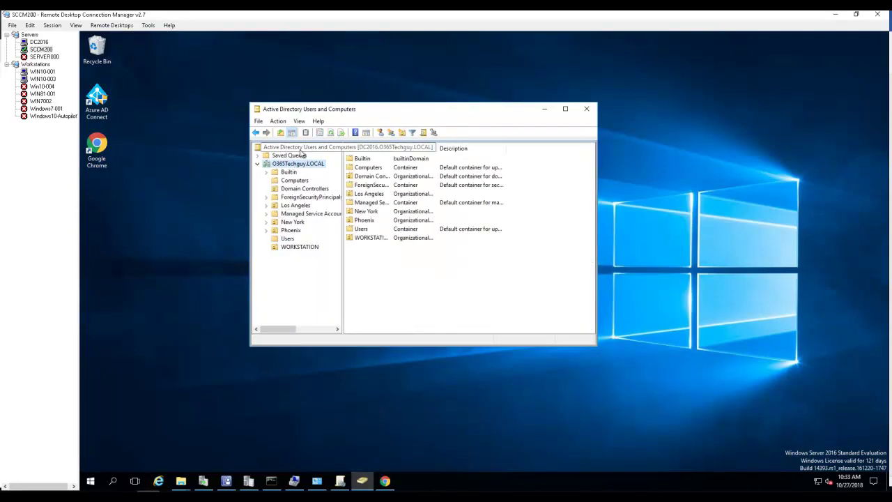
pyautogui.click(301, 149)
pyautogui.click(287, 239)
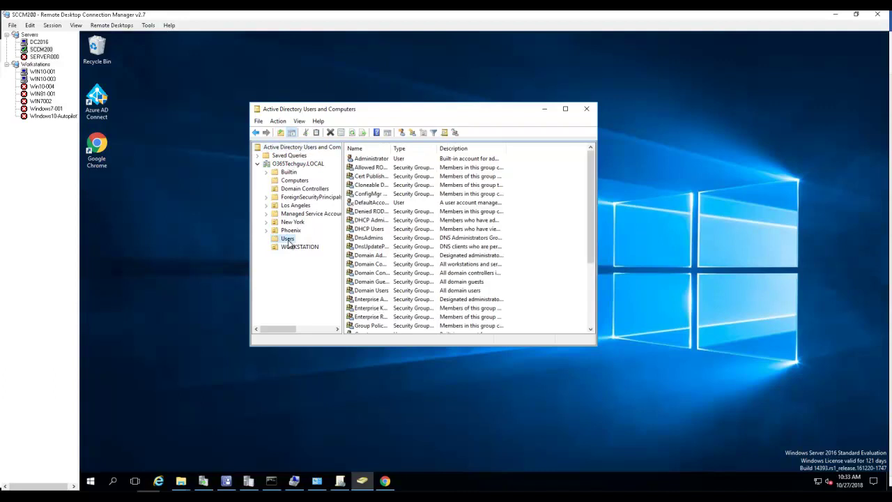
pyautogui.click(588, 302)
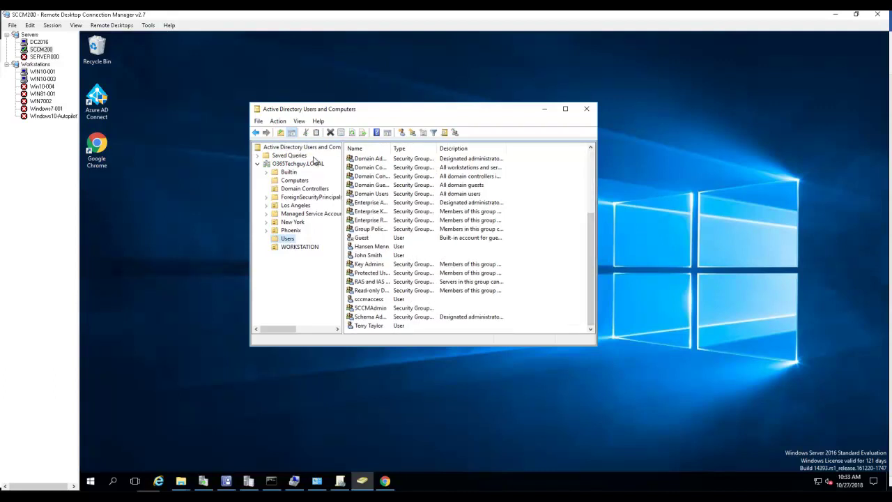
pyautogui.click(307, 164)
pyautogui.click(307, 149)
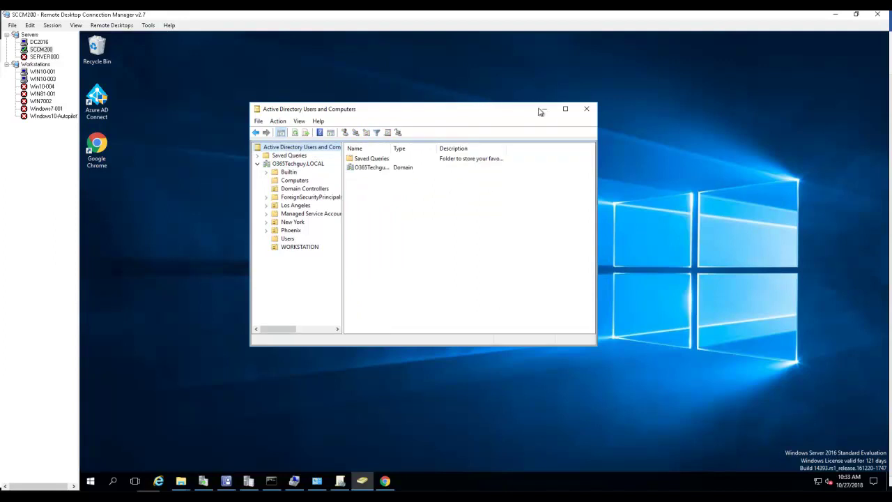
pyautogui.click(545, 109)
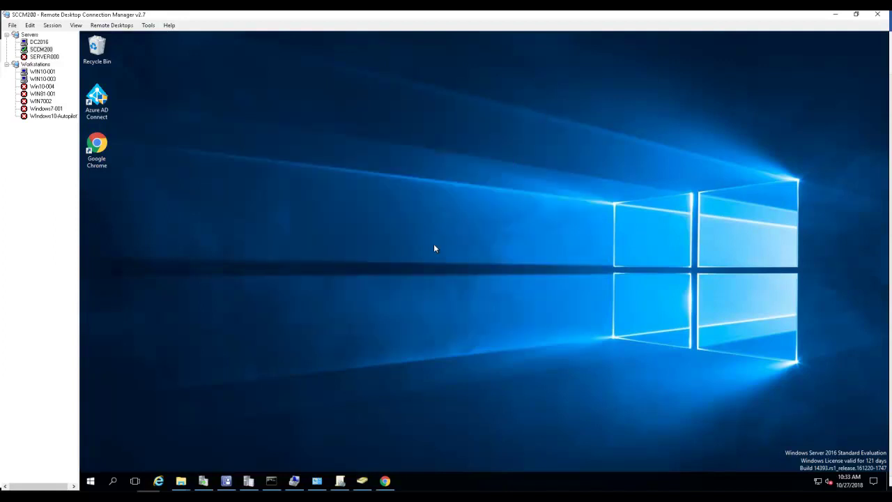
# Switch to a new Google Chrome window and search Google for "run the office 365 idfix tool".
pyautogui.click(384, 480)
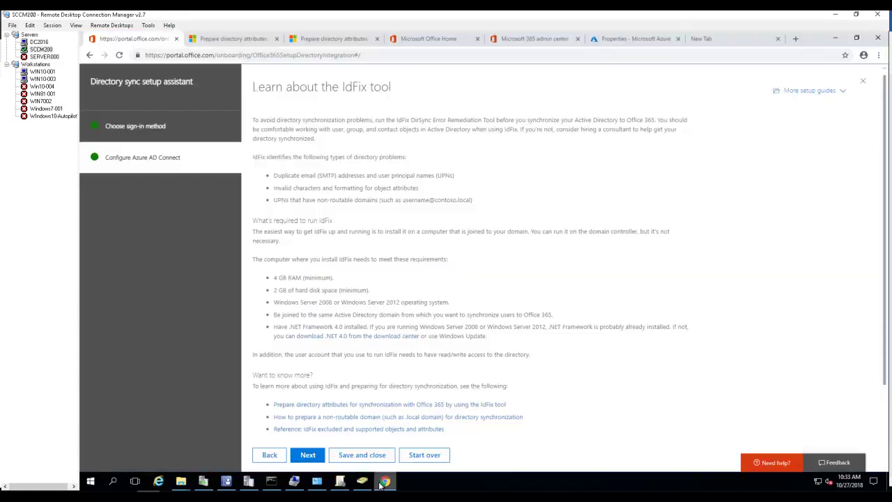
pyautogui.click(834, 38)
pyautogui.doubleClick(102, 155)
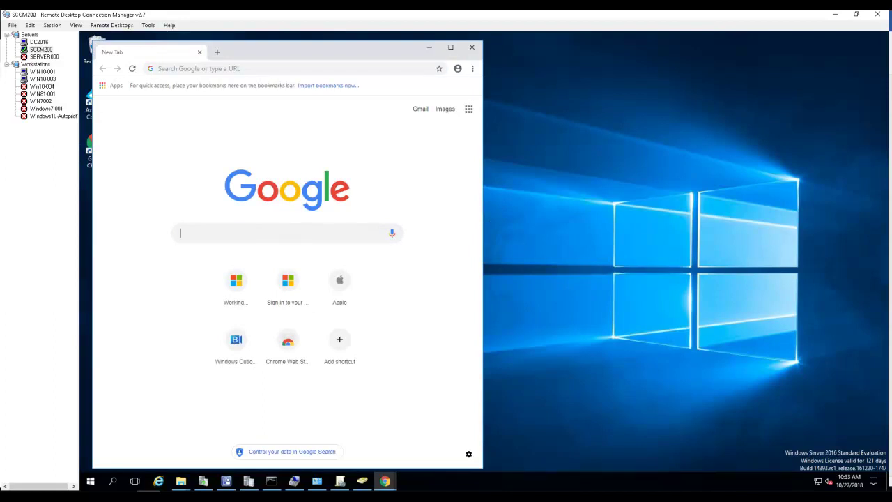
pyautogui.click(280, 233)
pyautogui.write('Run ')
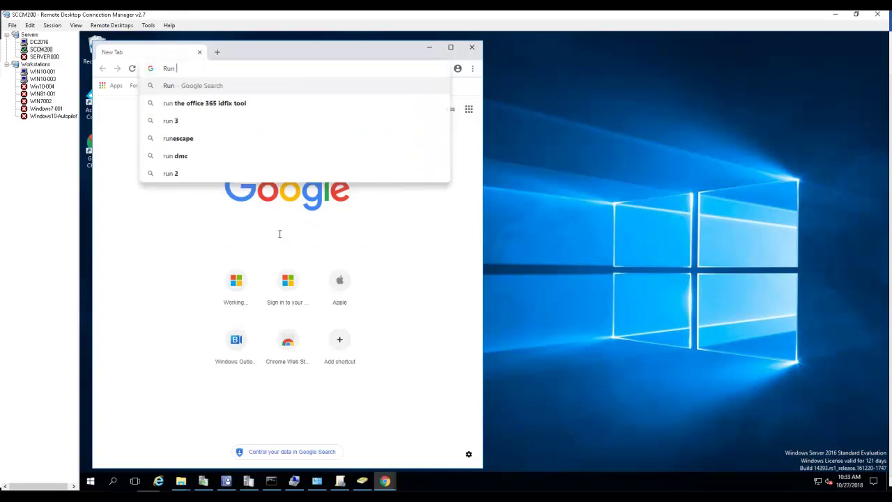
pyautogui.write('the ID')
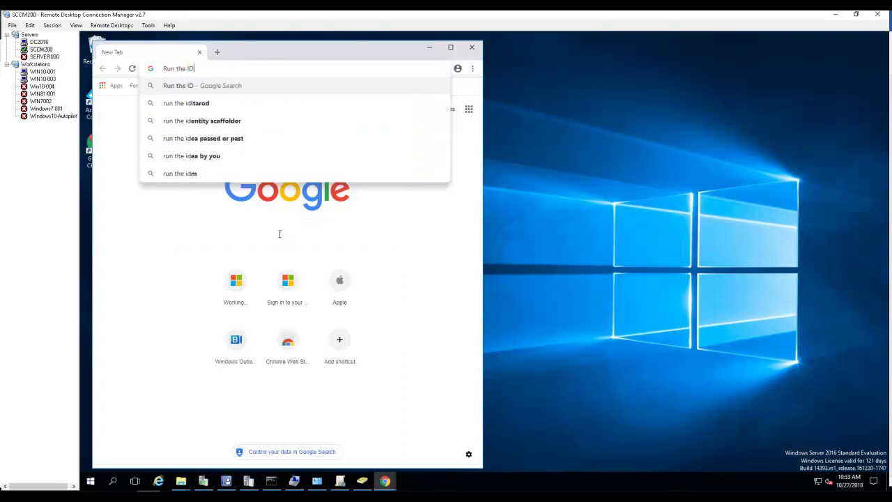
pyautogui.press('BackSpace')
pyautogui.press('BackSpace')
pyautogui.press('BackSpace')
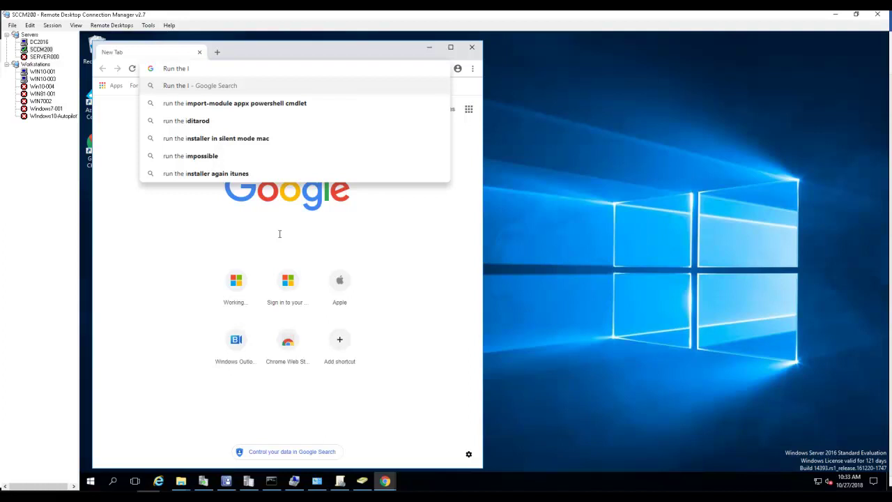
pyautogui.write('off')
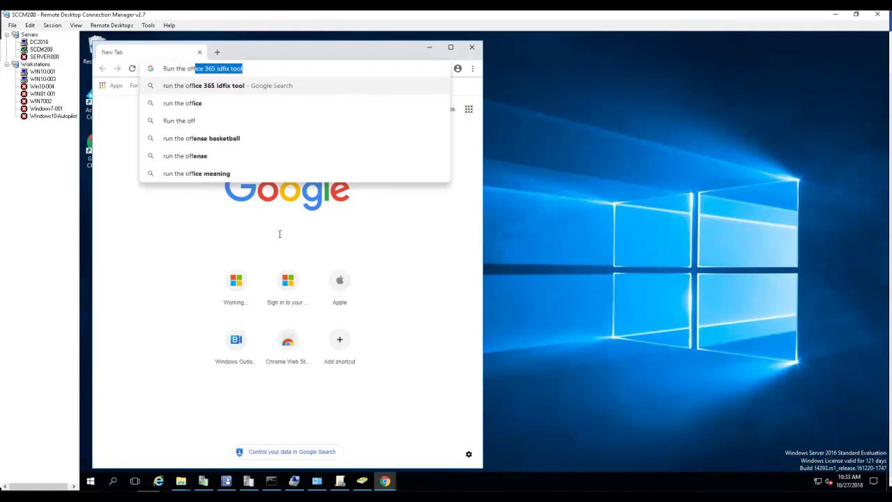
pyautogui.write('ice 365')
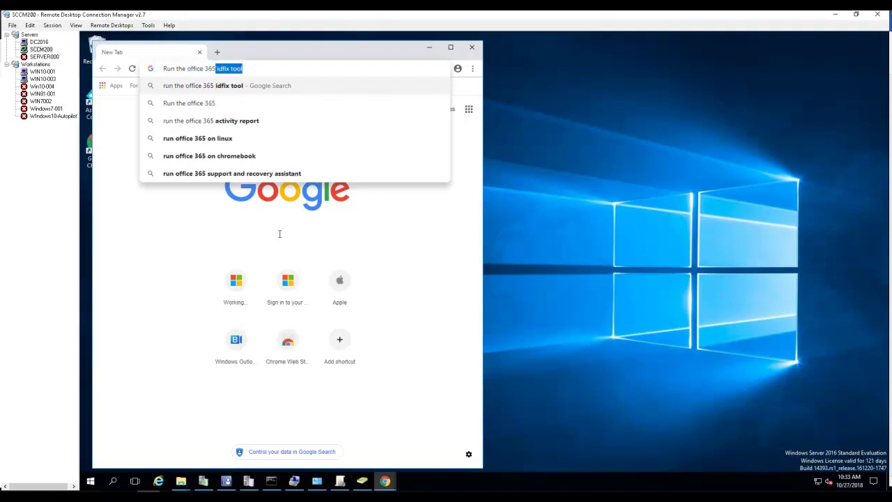
pyautogui.write(' IDfix')
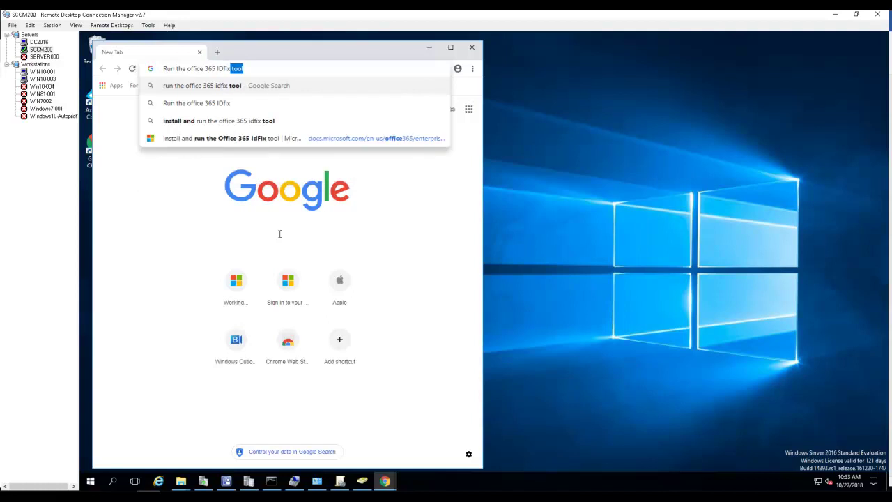
pyautogui.write('tool')
pyautogui.press('Return')
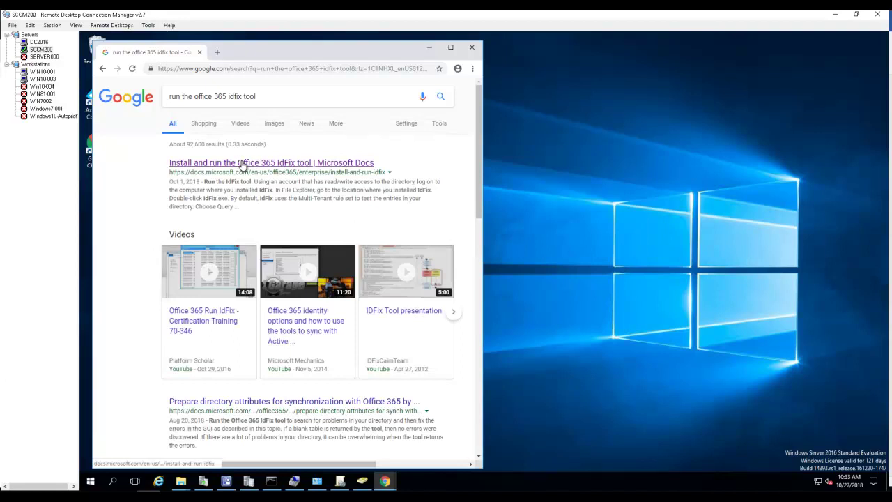
# Open the Microsoft Docs article on installing and running the Office 365 IdFix tool and review the requirements in full-window view.
pyautogui.click(244, 164)
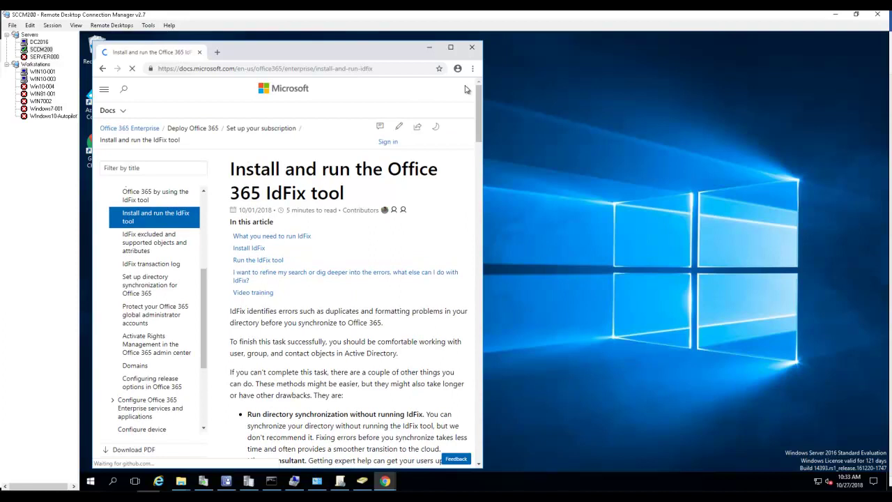
pyautogui.click(450, 47)
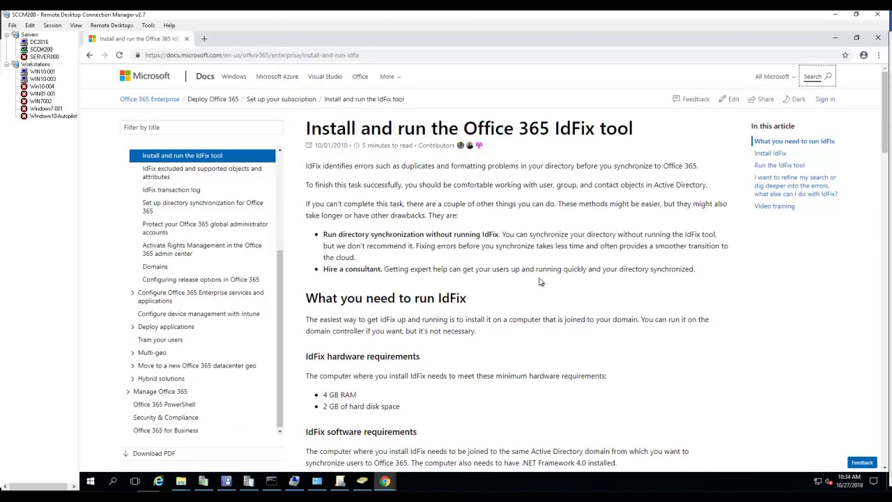
pyautogui.scroll(-2, 549, 272)
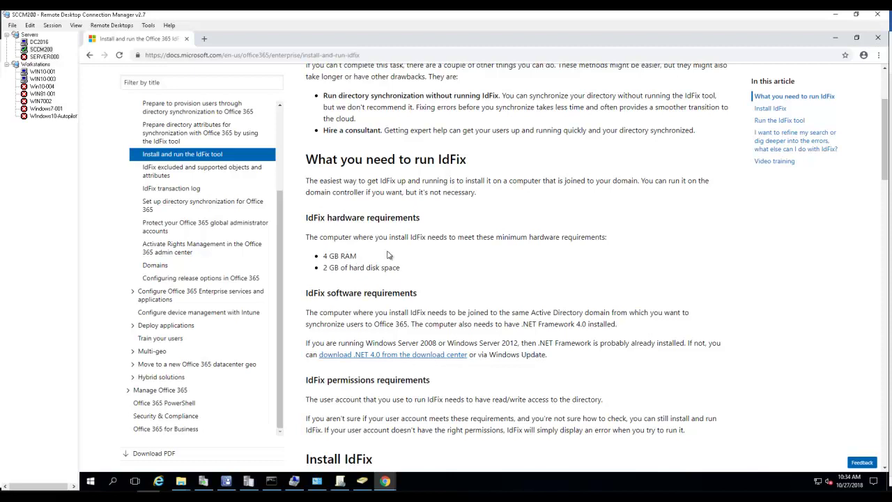
pyautogui.scroll(-3, 390, 256)
pyautogui.scroll(4, 477, 229)
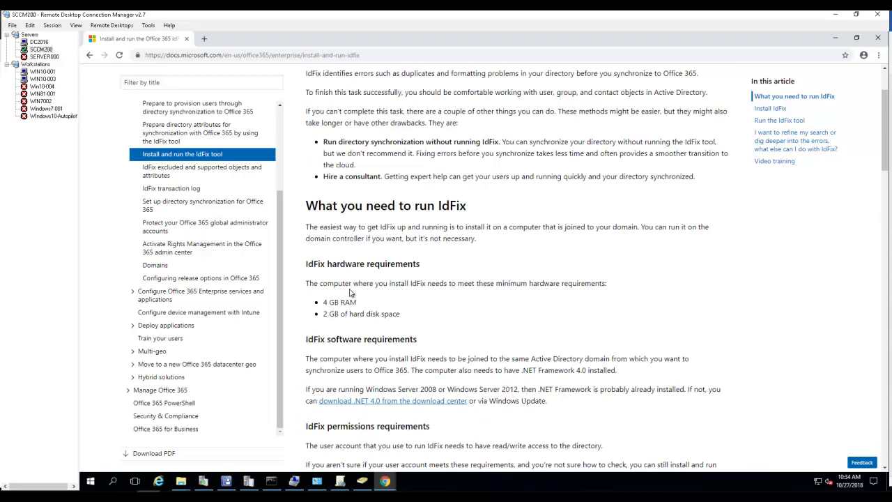
pyautogui.scroll(-3, 422, 318)
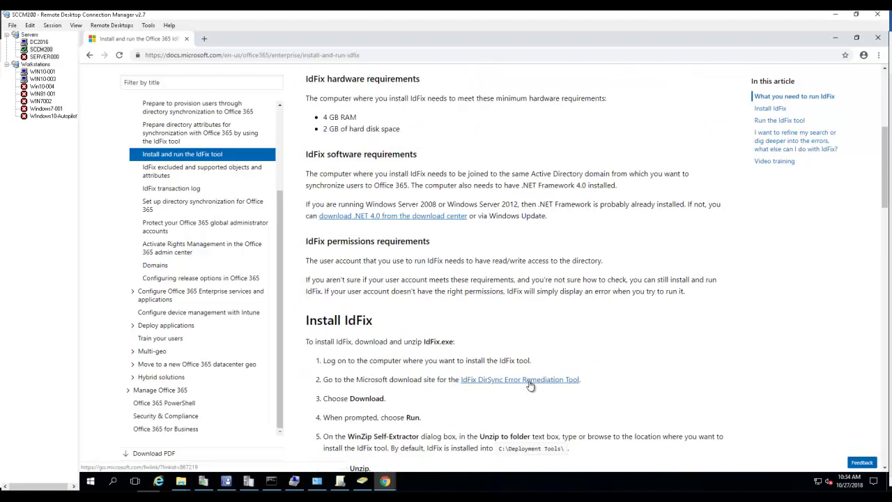
# Download IdFix.zip through the article's IdFix DirSync Error Remediation Tool link and show the file in its folder.
pyautogui.click(474, 379)
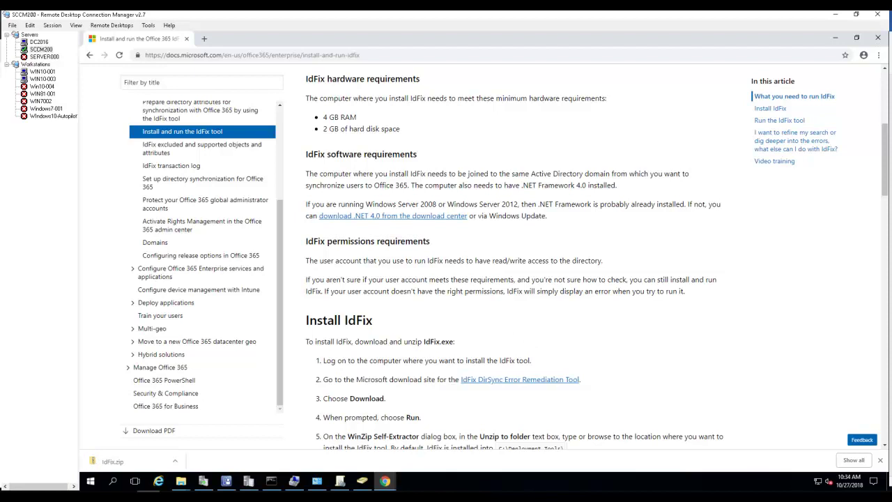
pyautogui.click(174, 461)
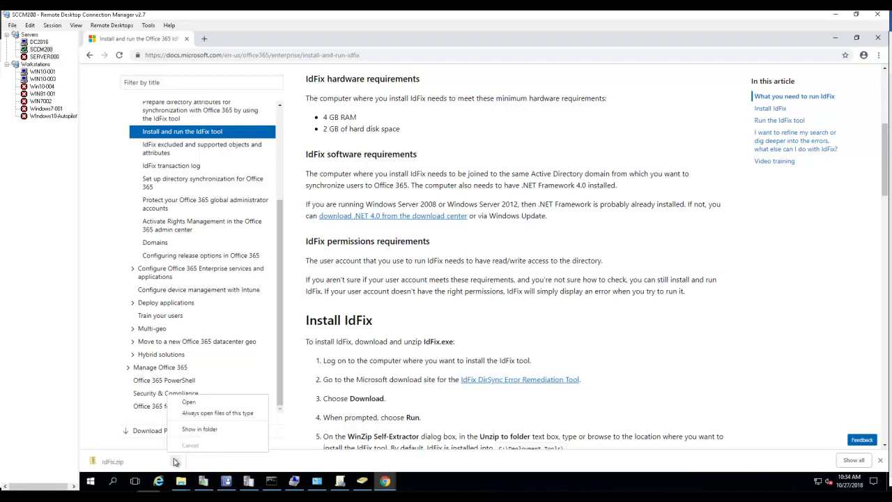
pyautogui.click(198, 432)
pyautogui.moveTo(248, 481)
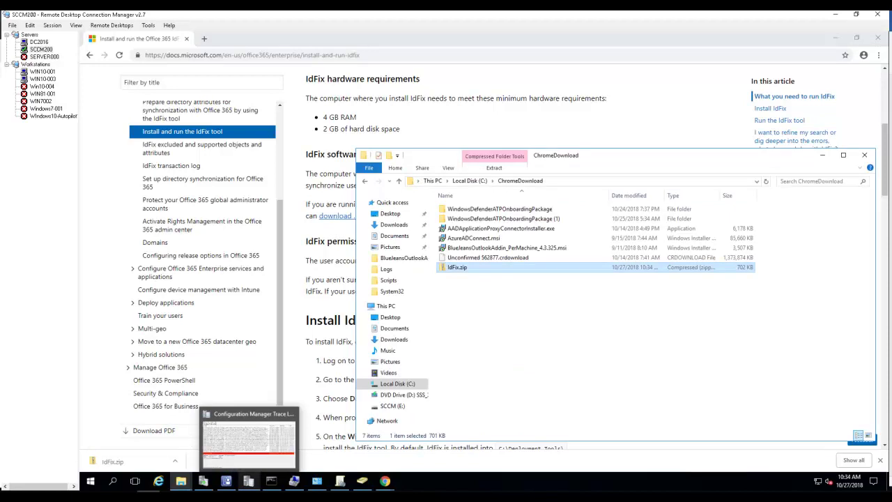
# Extract IdFix.zip into an IdFix folder in ChromeDownload and widen the Name column of the extracted folder.
pyautogui.rightClick(469, 269)
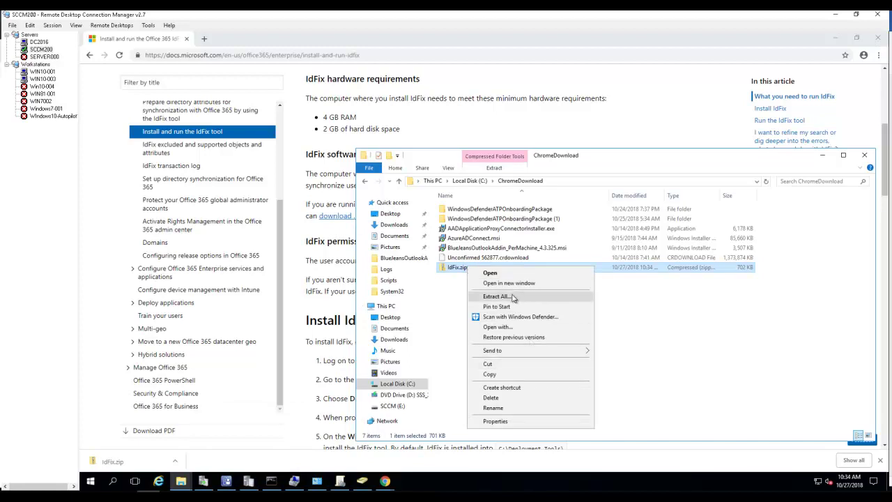
pyautogui.click(509, 297)
pyautogui.click(564, 347)
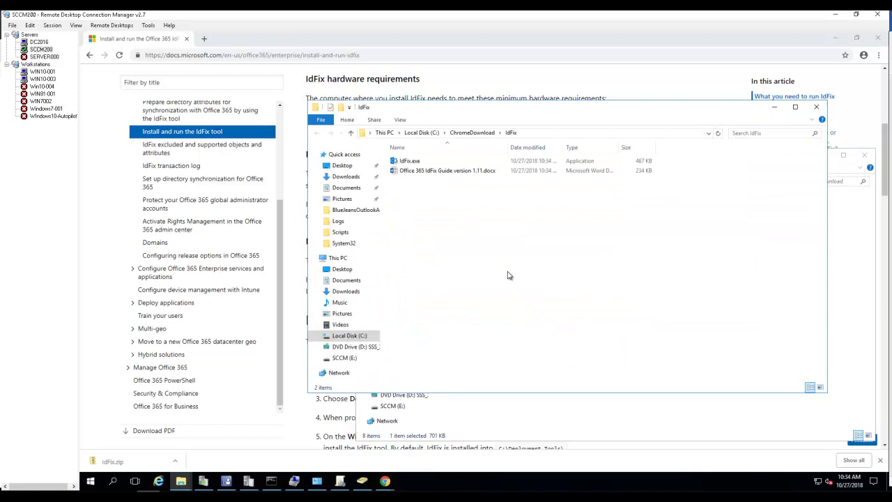
pyautogui.moveTo(507, 147); pyautogui.dragTo(581, 147)
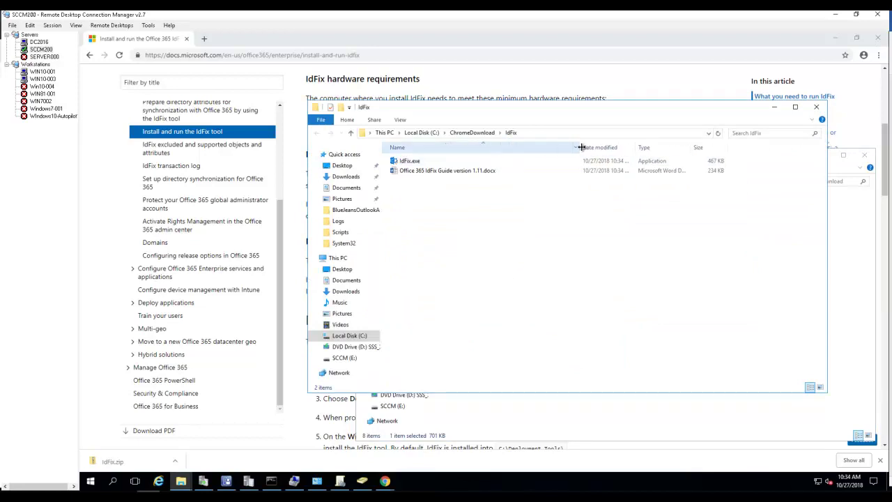
# Launch IdFix.exe from the extracted folder and accept the IdFix privacy statement.
pyautogui.click(441, 173)
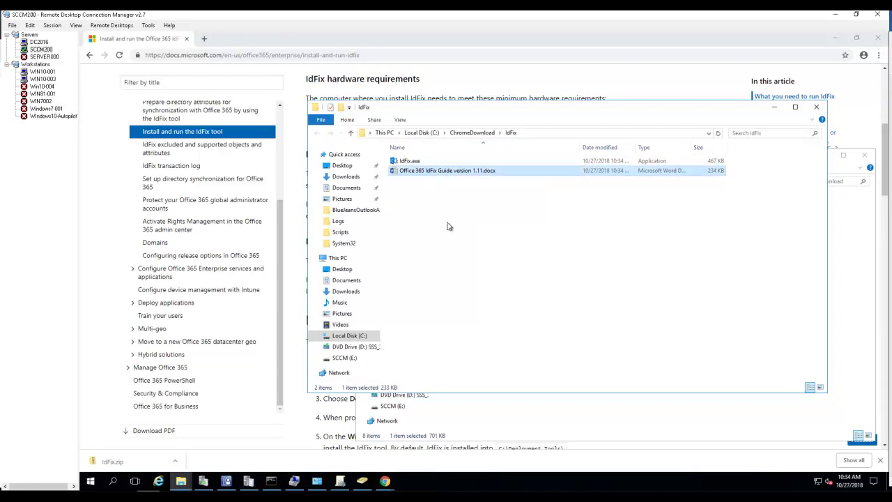
pyautogui.click(409, 163)
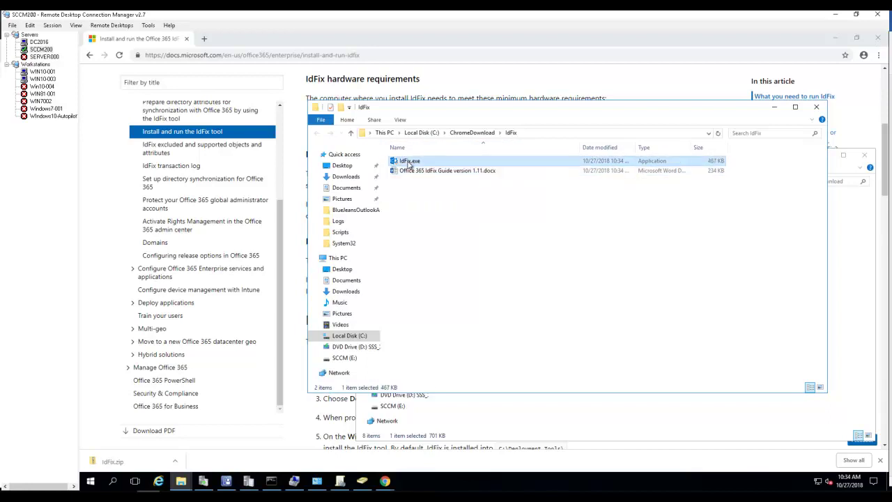
pyautogui.rightClick(409, 163)
pyautogui.click(430, 180)
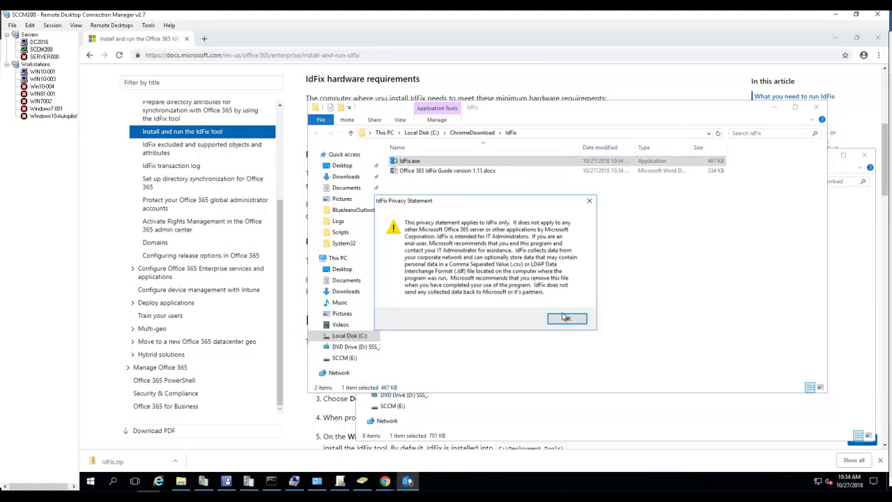
pyautogui.click(567, 318)
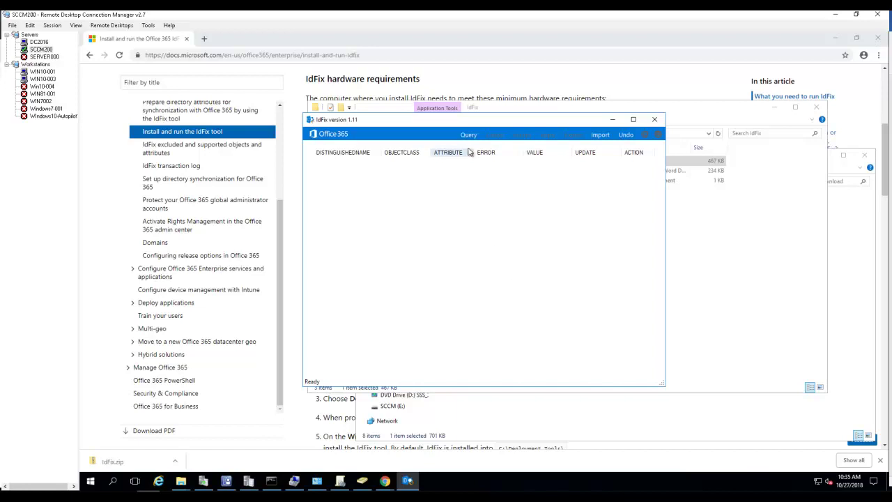
# Query the directory for errors with IdFix and examine the first result's error and value in the maximized window.
pyautogui.moveTo(378, 123); pyautogui.dragTo(416, 144)
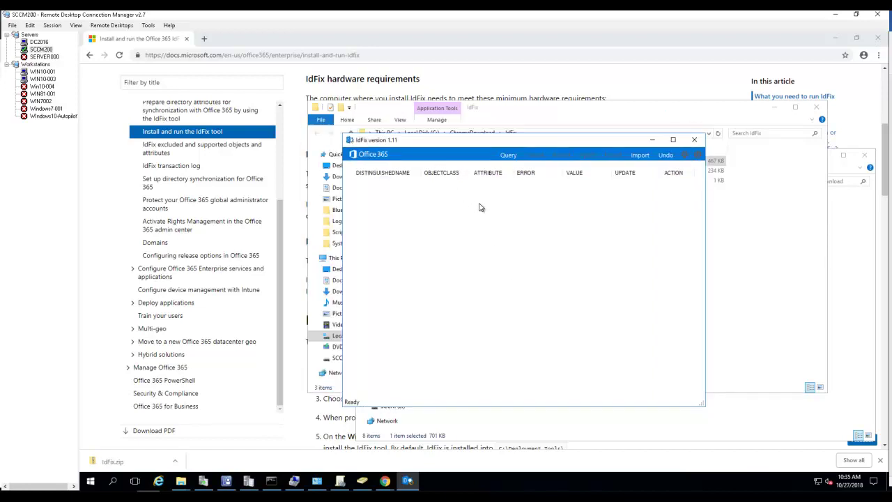
pyautogui.click(509, 156)
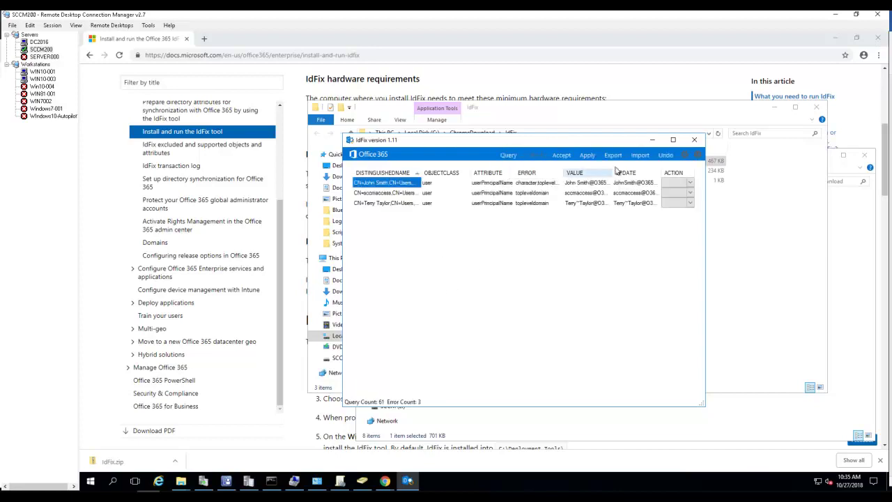
pyautogui.click(673, 139)
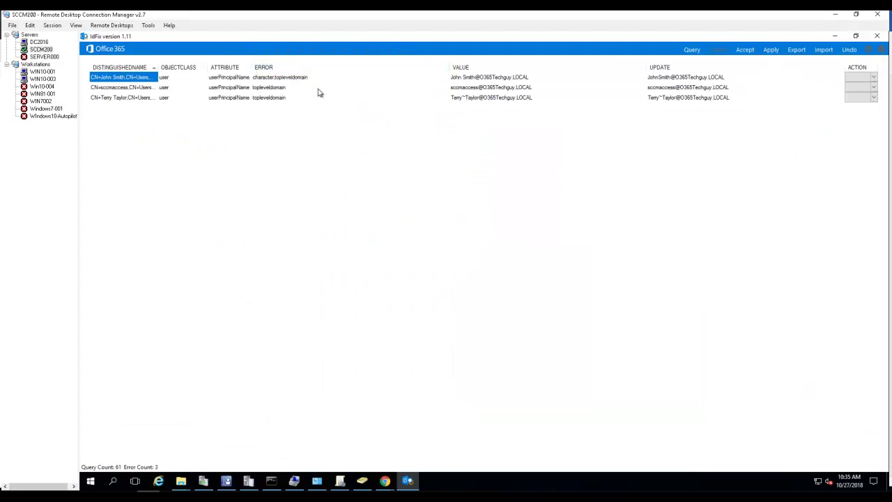
pyautogui.click(294, 81)
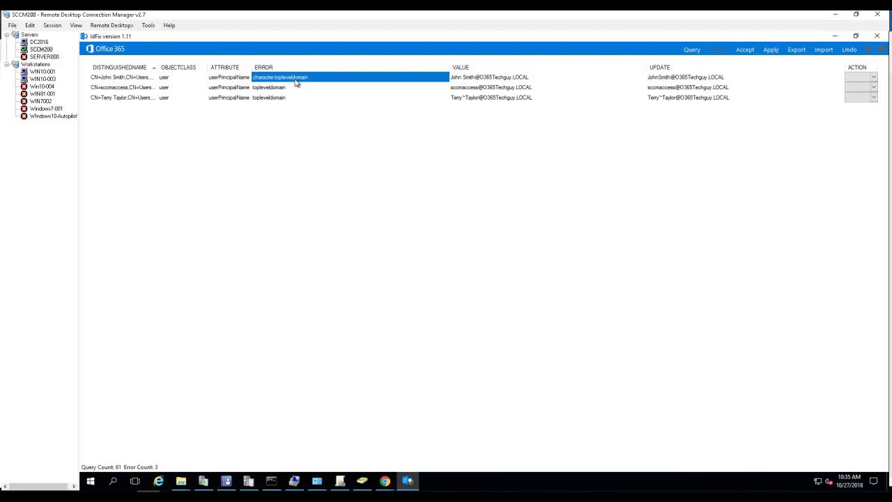
pyautogui.click(460, 79)
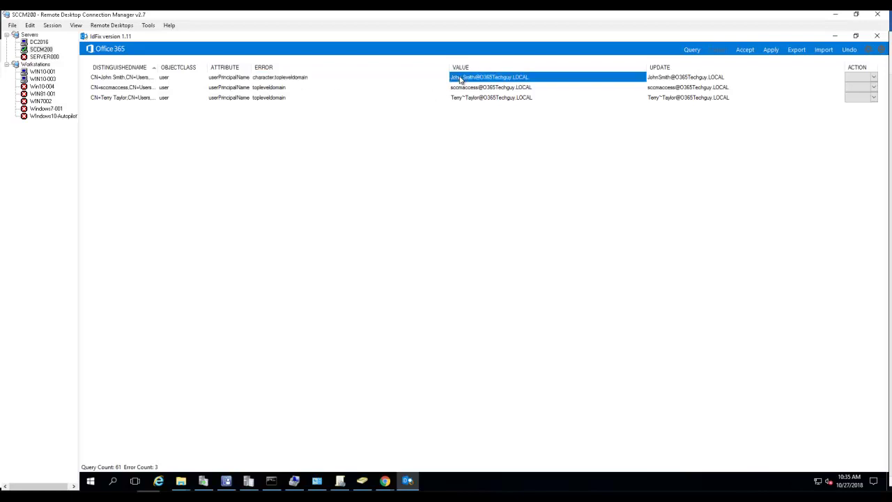
# Review the first result's suggested update, error and current value, and compare them with the second result's error.
pyautogui.doubleClick(669, 79)
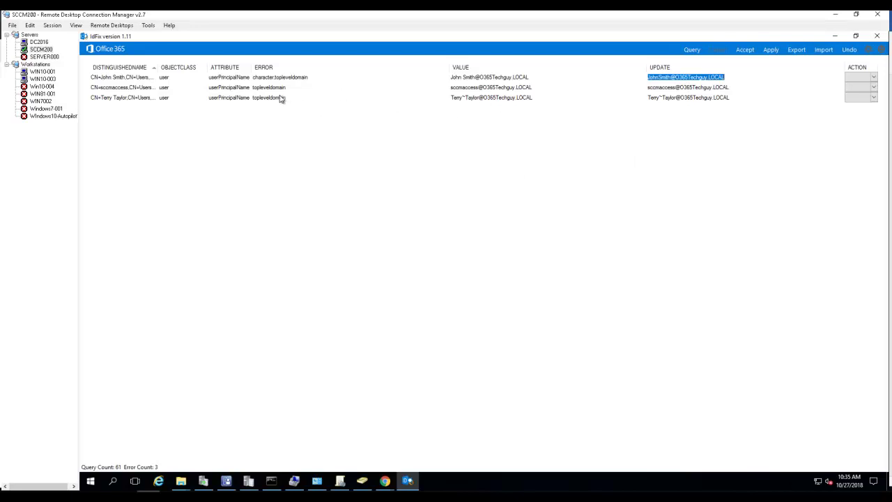
pyautogui.click(298, 82)
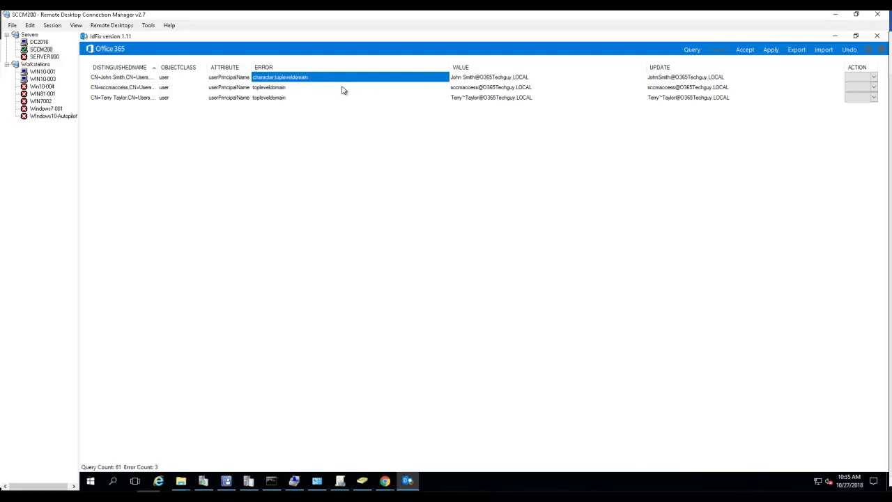
pyautogui.click(519, 81)
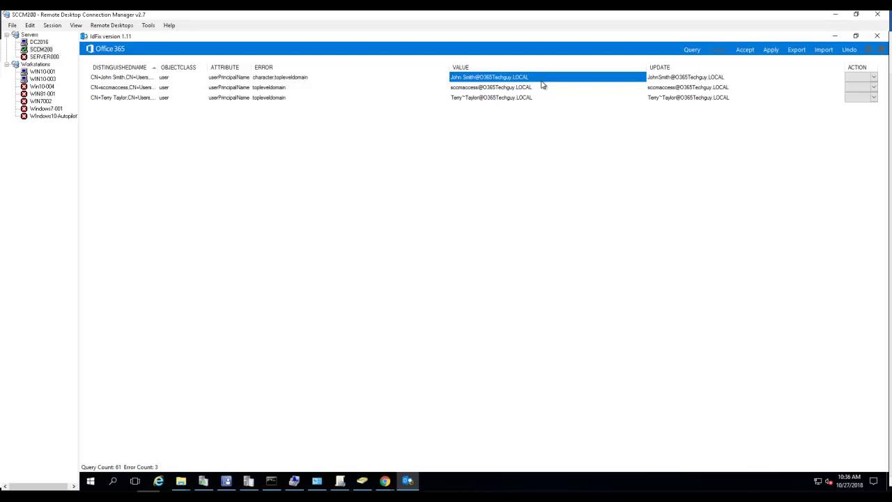
pyautogui.click(259, 89)
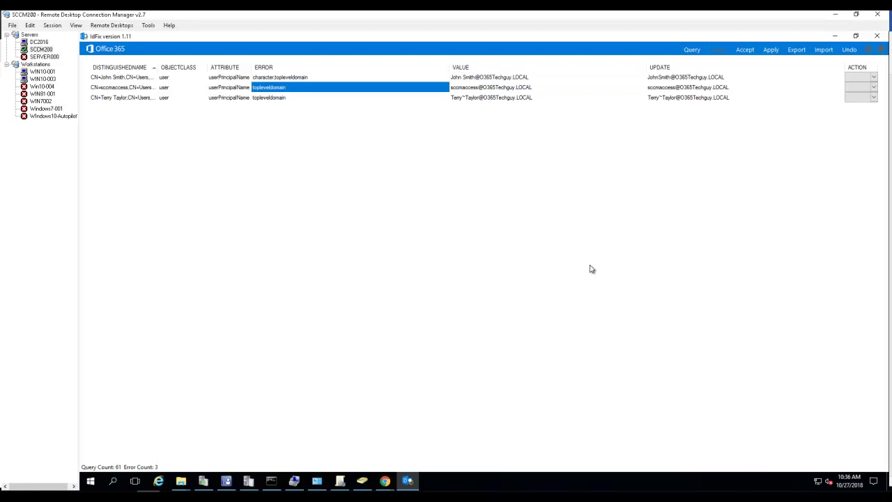
pyautogui.click(485, 78)
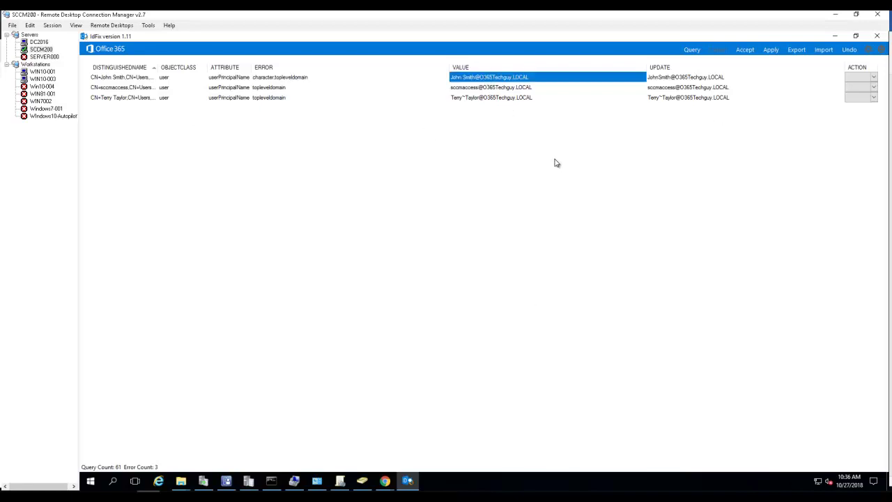
# Switch to Active Directory Users and Computers and open the account properties of the first user flagged by IdFix.
pyautogui.click(363, 482)
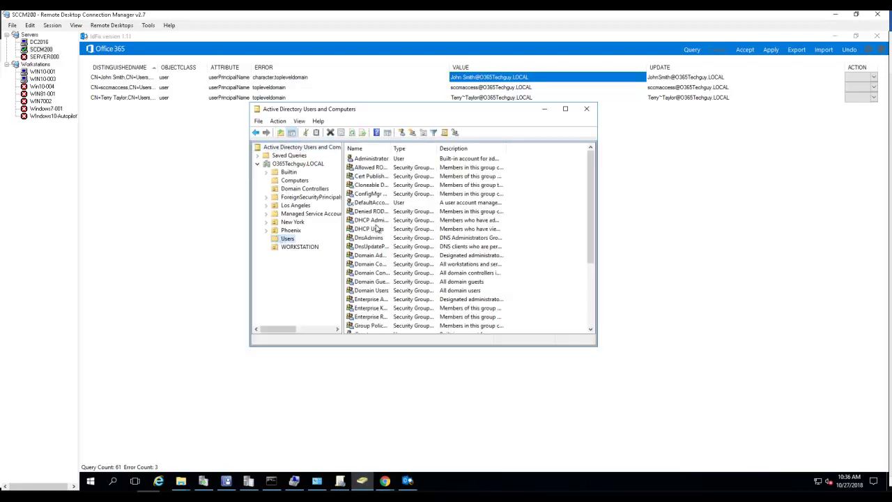
pyautogui.scroll(-4, 395, 314)
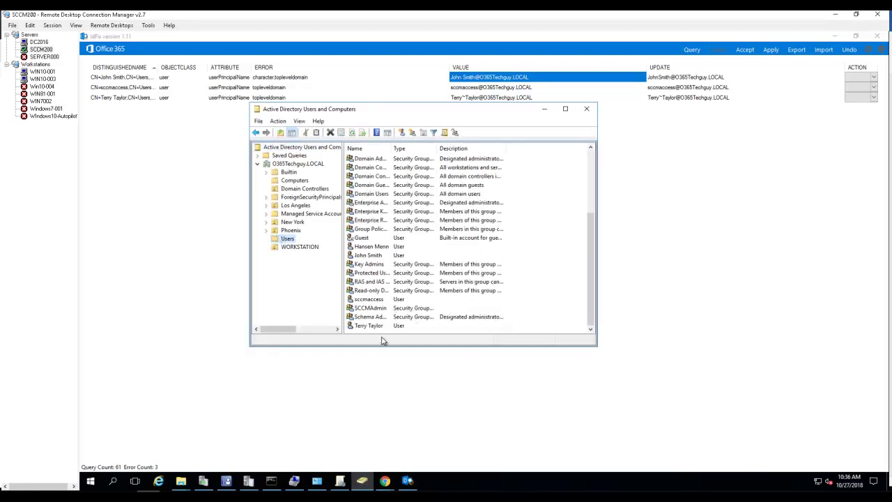
pyautogui.click(372, 257)
pyautogui.rightClick(387, 258)
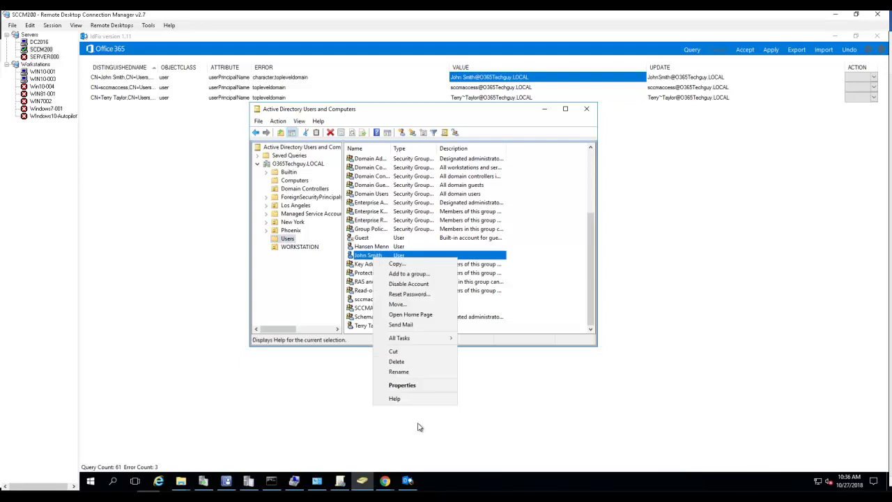
pyautogui.click(406, 387)
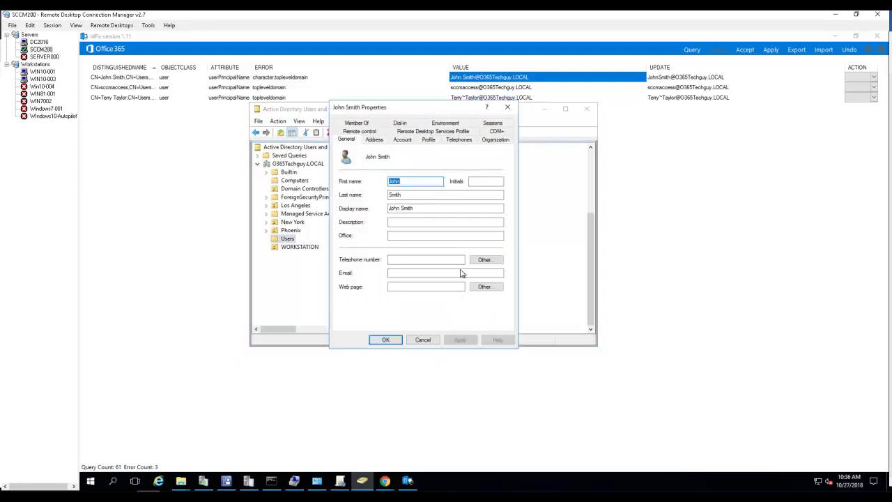
pyautogui.click(406, 139)
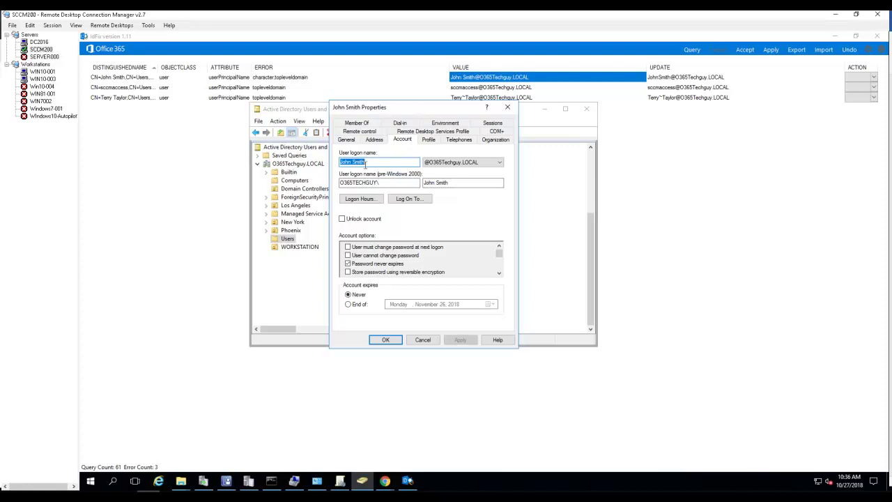
pyautogui.click(351, 161)
pyautogui.press('Delete')
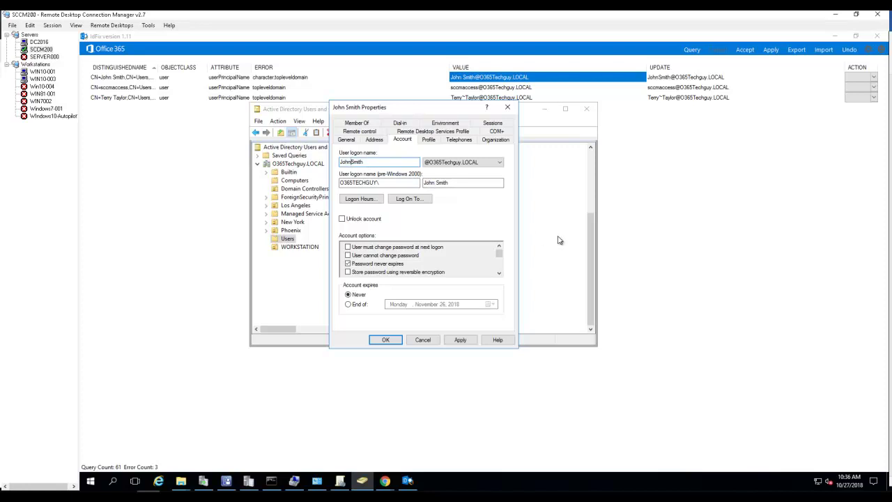
pyautogui.click(464, 164)
pyautogui.click(463, 177)
# Remove the space from the pre-Windows 2000 logon name, separate the user logon name's two parts with a period, and save the account.
pyautogui.click(442, 186)
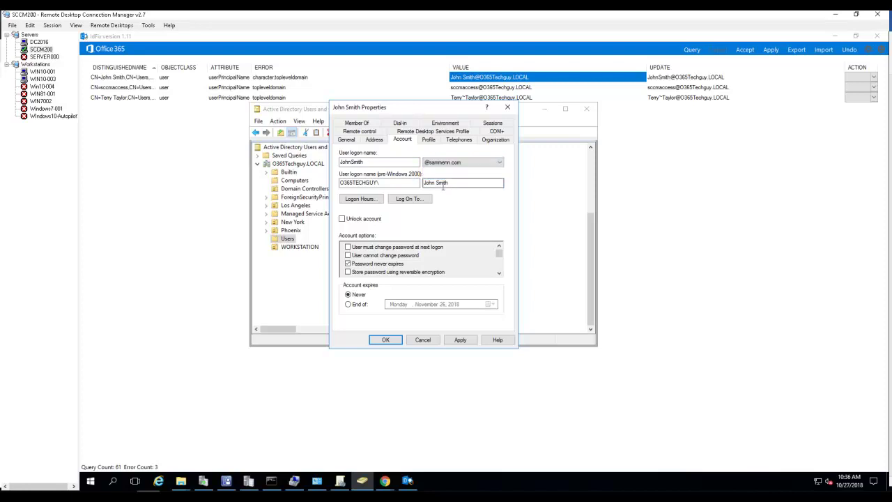
pyautogui.click(436, 182)
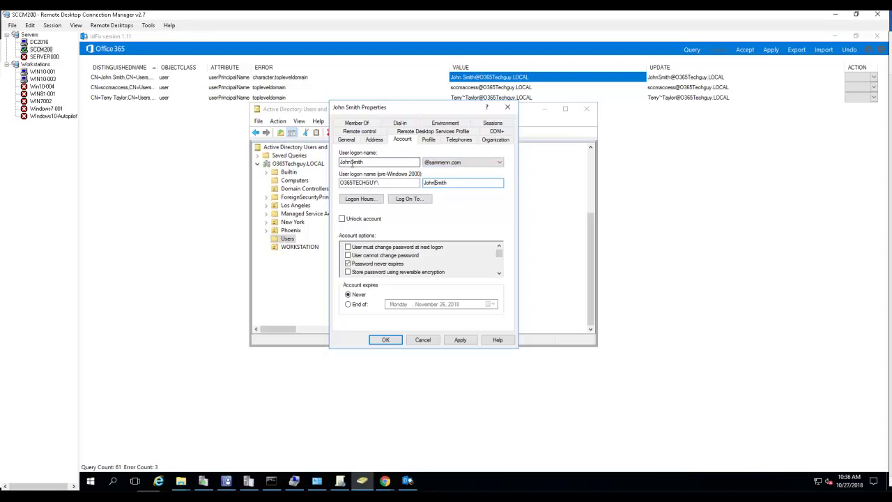
pyautogui.click(352, 161)
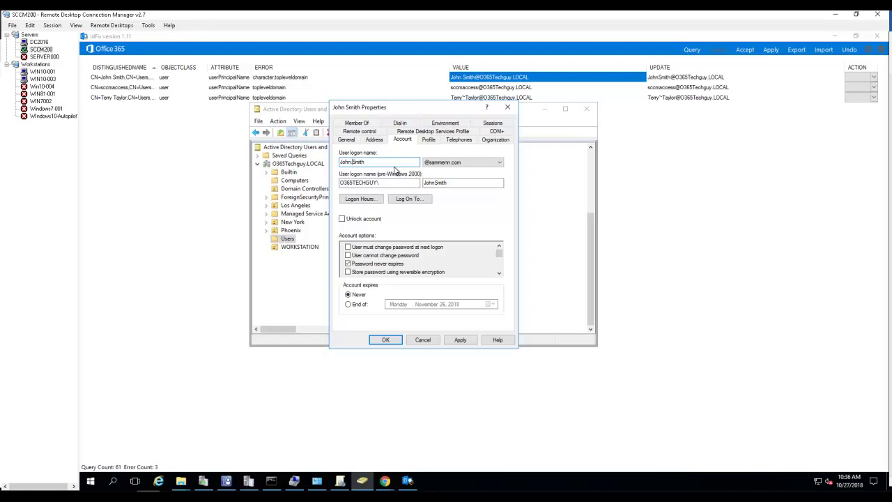
pyautogui.click(433, 182)
pyautogui.click(461, 339)
pyautogui.click(385, 340)
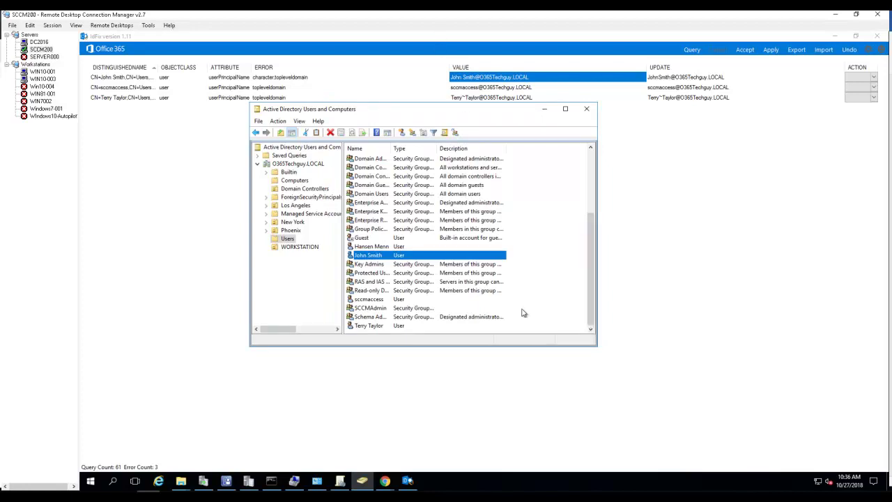
pyautogui.click(379, 327)
pyautogui.rightClick(380, 328)
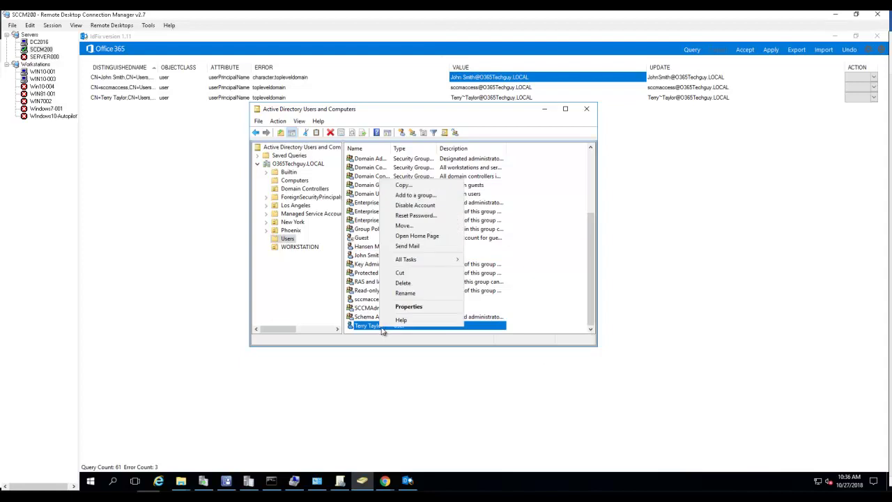
pyautogui.click(408, 304)
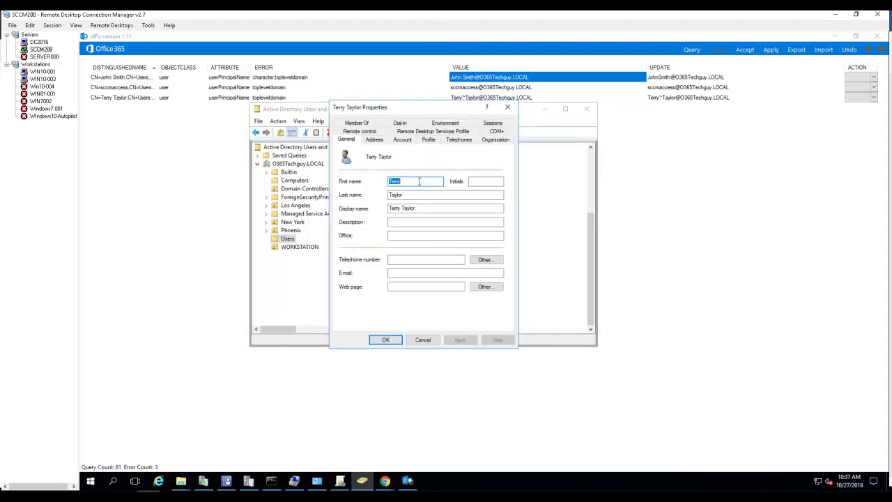
pyautogui.click(407, 141)
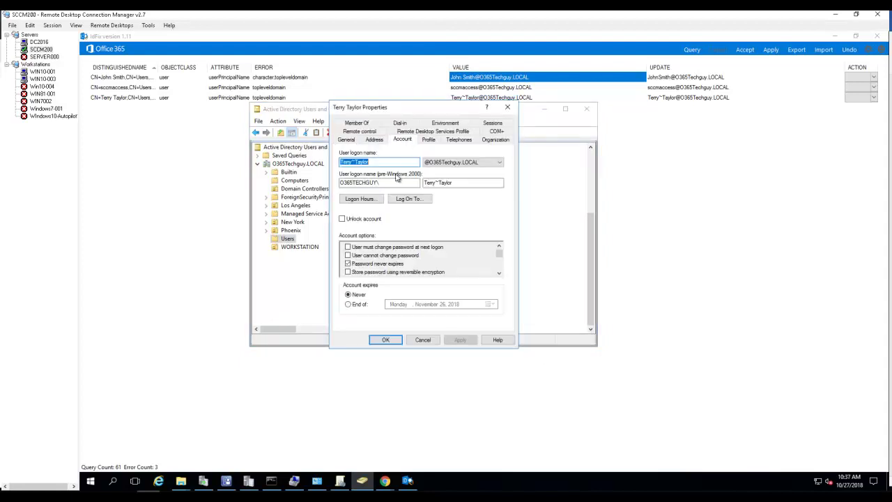
pyautogui.click(355, 162)
pyautogui.press('BackSpace')
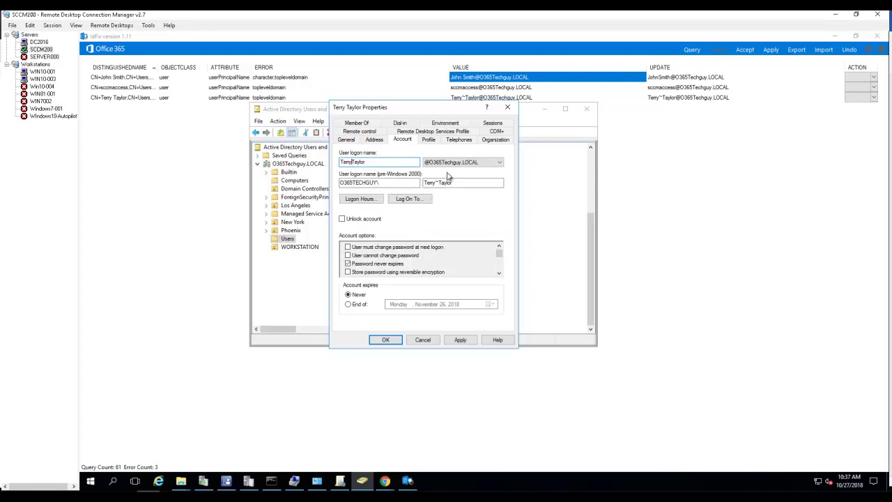
pyautogui.click(454, 163)
pyautogui.click(452, 177)
# Replace the tilde in the pre-Windows 2000 logon name with a period, adjust the user logon name to match, and save the account.
pyautogui.click(439, 182)
pyautogui.press('BackSpace')
pyautogui.write('.')
pyautogui.click(351, 161)
pyautogui.click(458, 341)
pyautogui.click(393, 341)
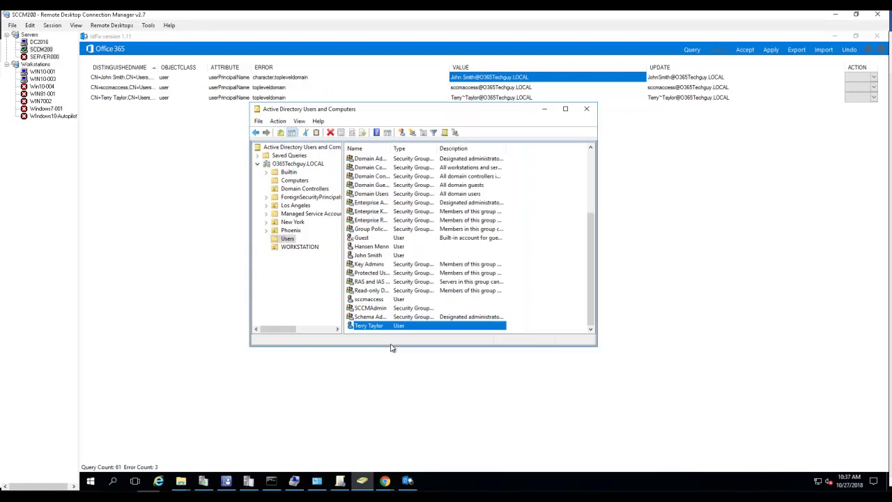
# Return to IdFix, rerun the directory query and examine the first listed error.
pyautogui.click(207, 301)
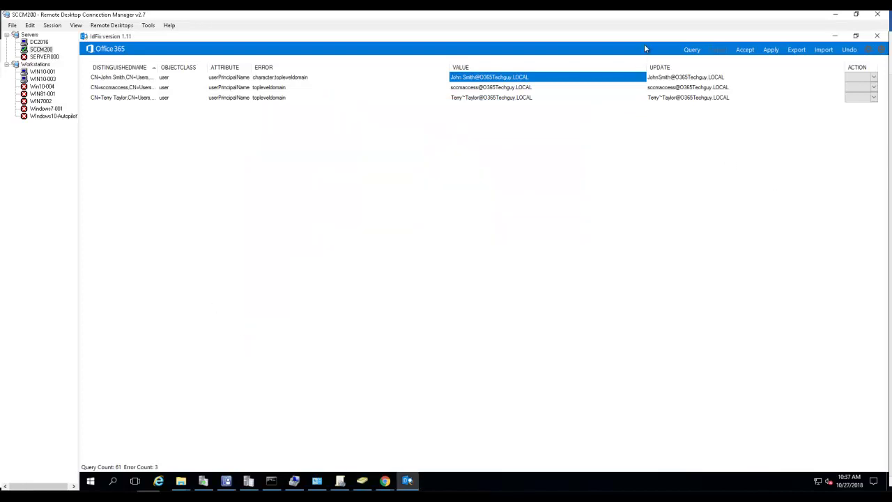
pyautogui.click(692, 51)
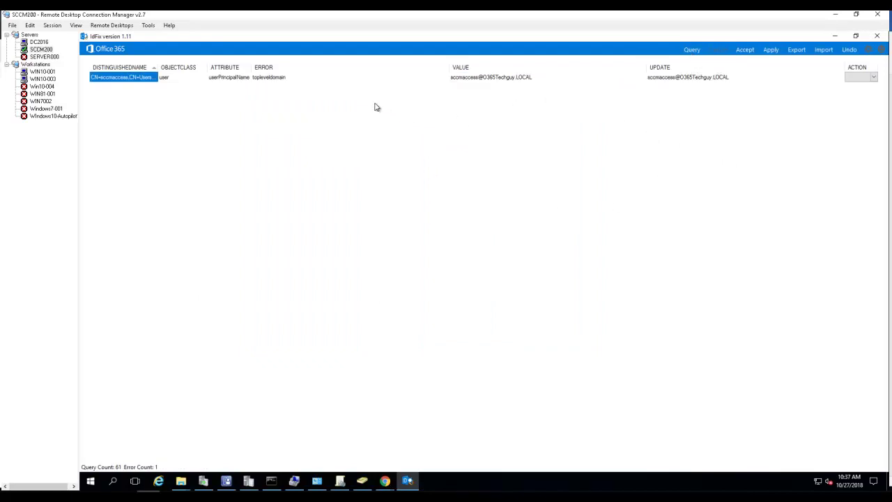
pyautogui.click(277, 81)
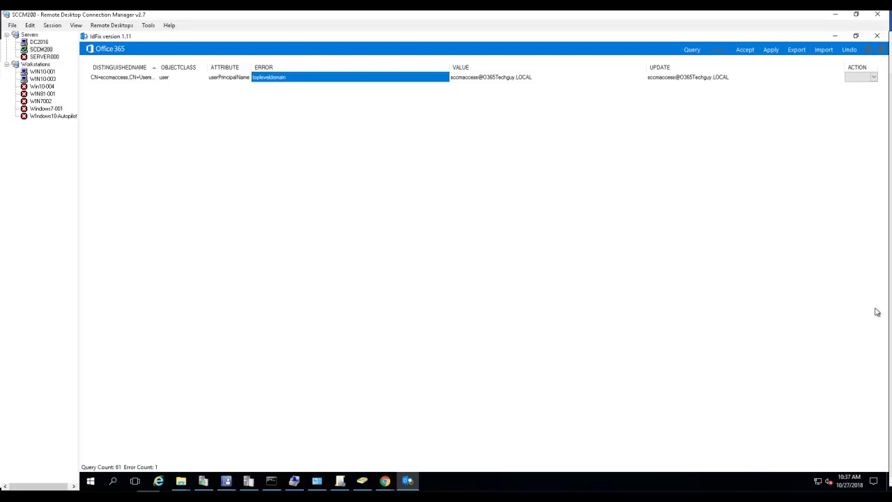
# Minimize IdFix and Active Directory Users and Computers, and search Google for "AD Connect download" in a new Chrome tab.
pyautogui.click(835, 36)
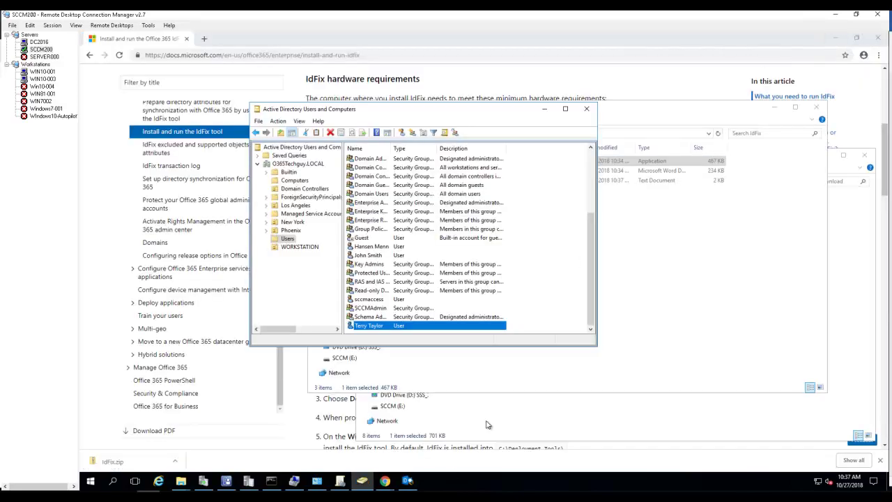
pyautogui.click(545, 112)
pyautogui.click(203, 39)
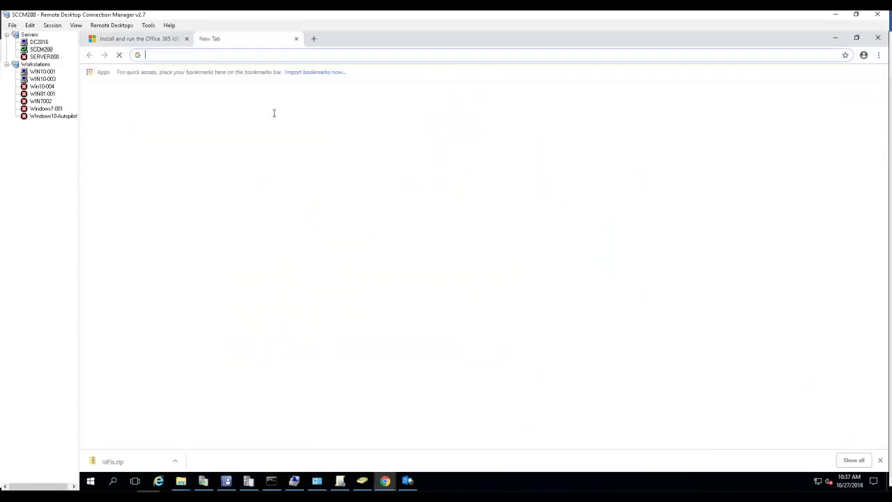
pyautogui.click(418, 217)
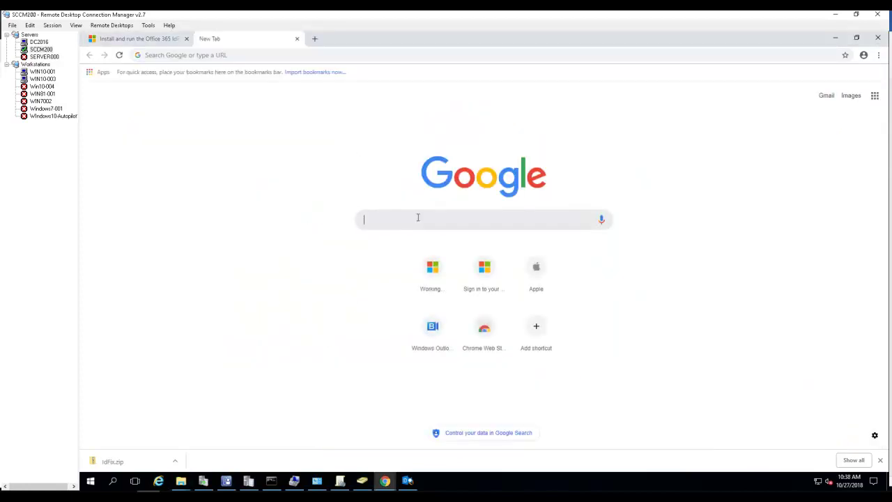
pyautogui.write('AD ')
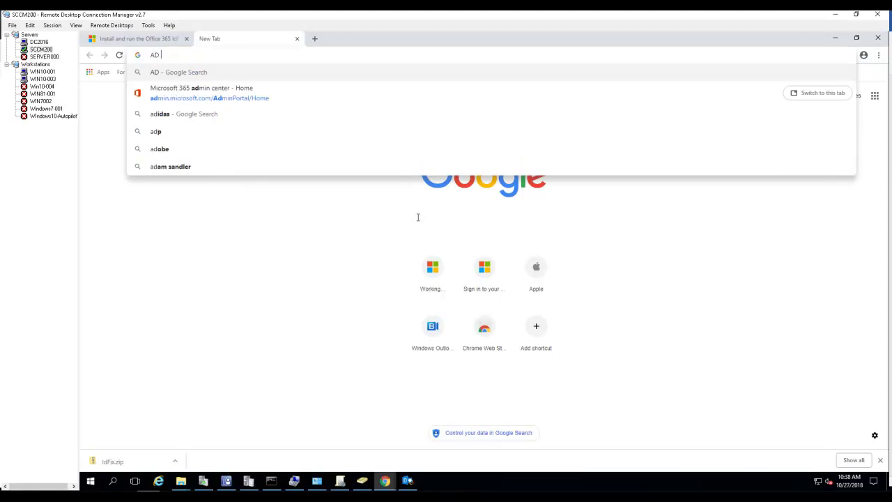
pyautogui.write('Connect')
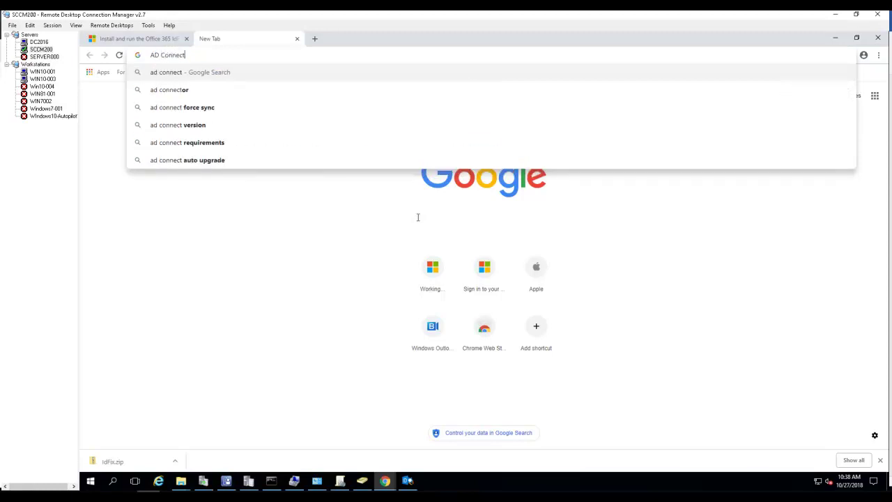
pyautogui.write(' download')
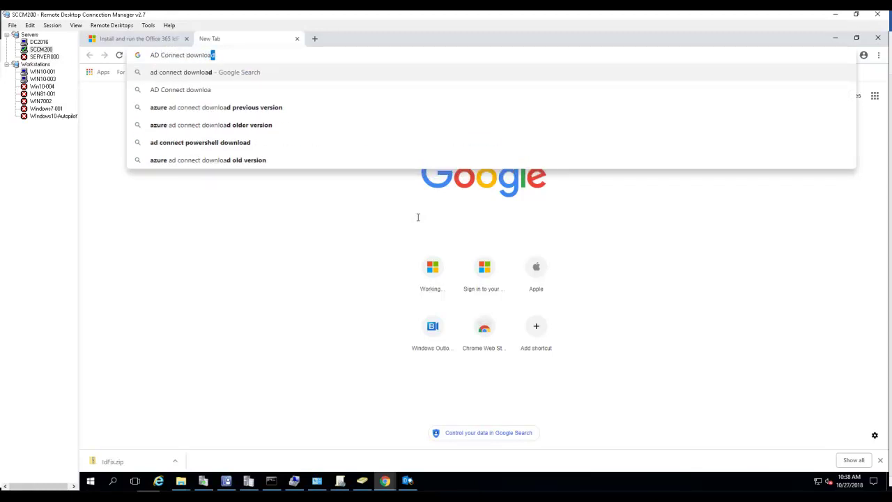
pyautogui.press('Return')
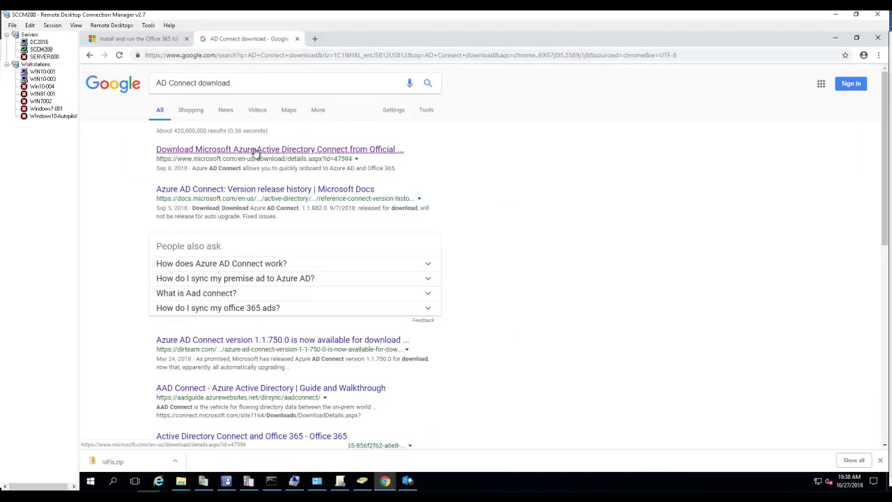
# Open Microsoft's Azure Active Directory Connect download page from the search results and locate its download section.
pyautogui.click(255, 152)
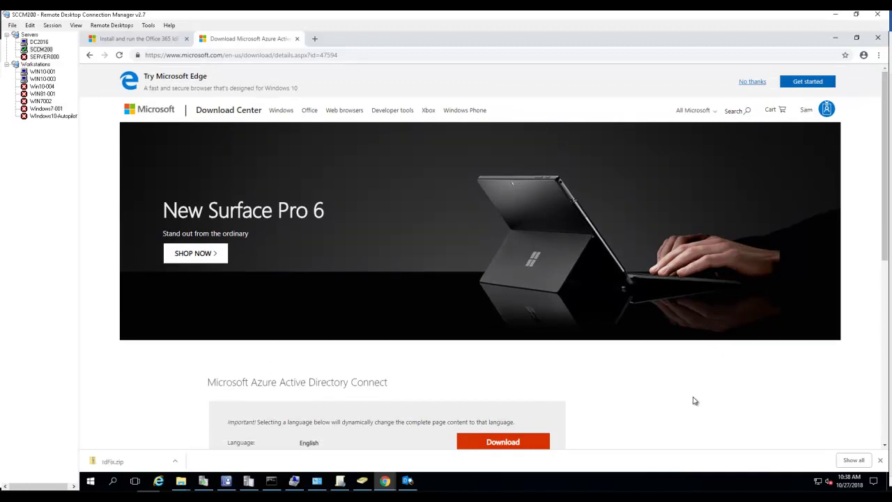
pyautogui.scroll(-3, 746, 429)
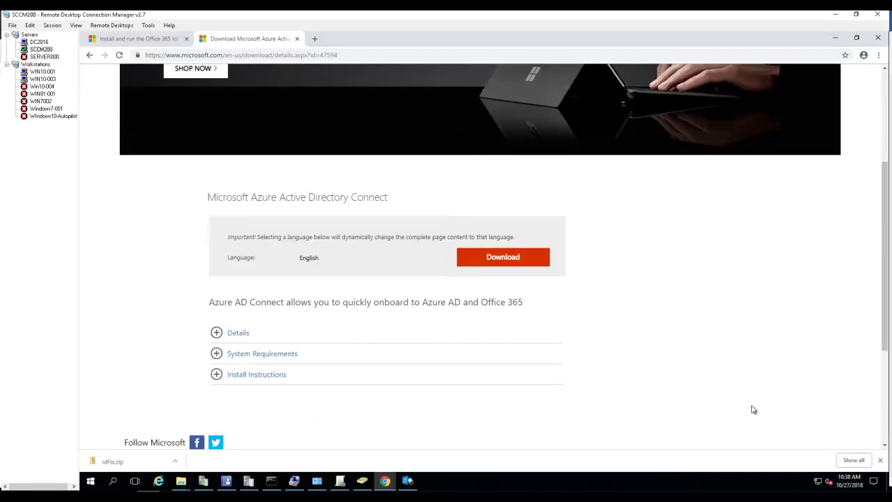
pyautogui.scroll(3, 710, 345)
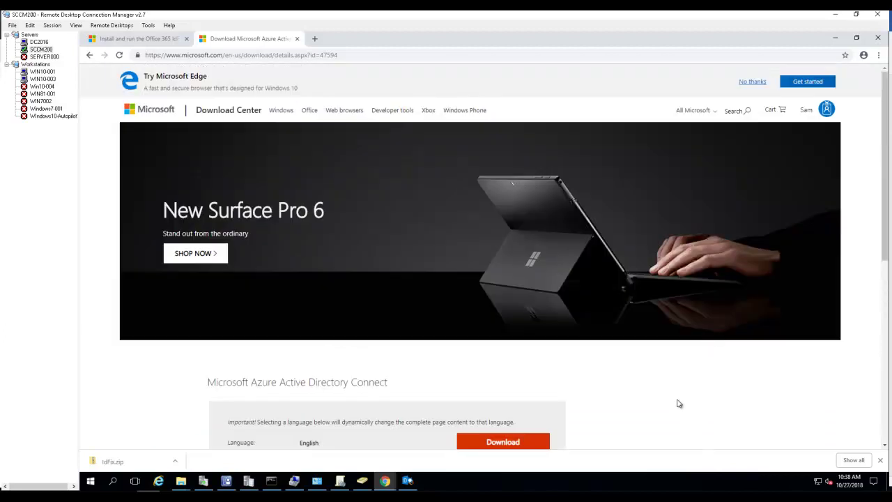
pyautogui.scroll(-2, 725, 410)
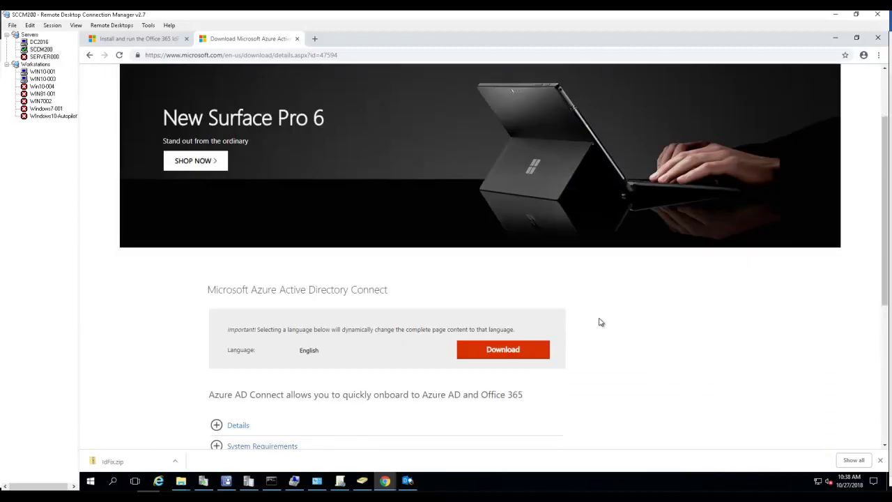